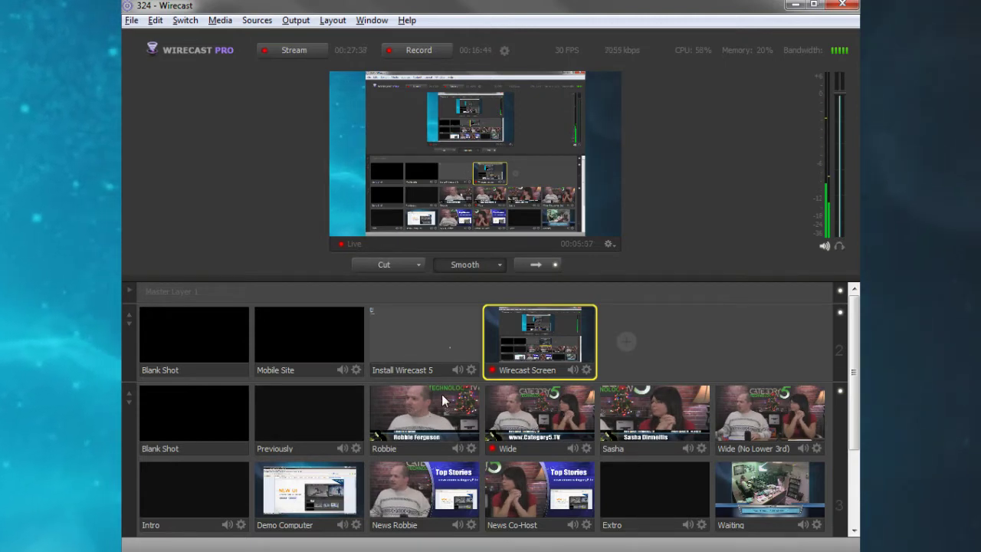
pyautogui.click(131, 21)
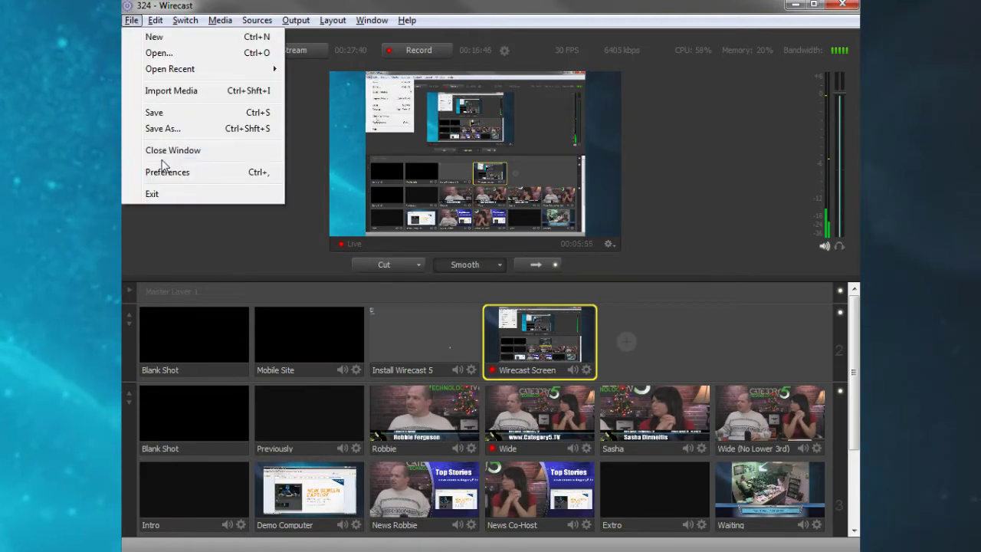
pyautogui.click(362, 4)
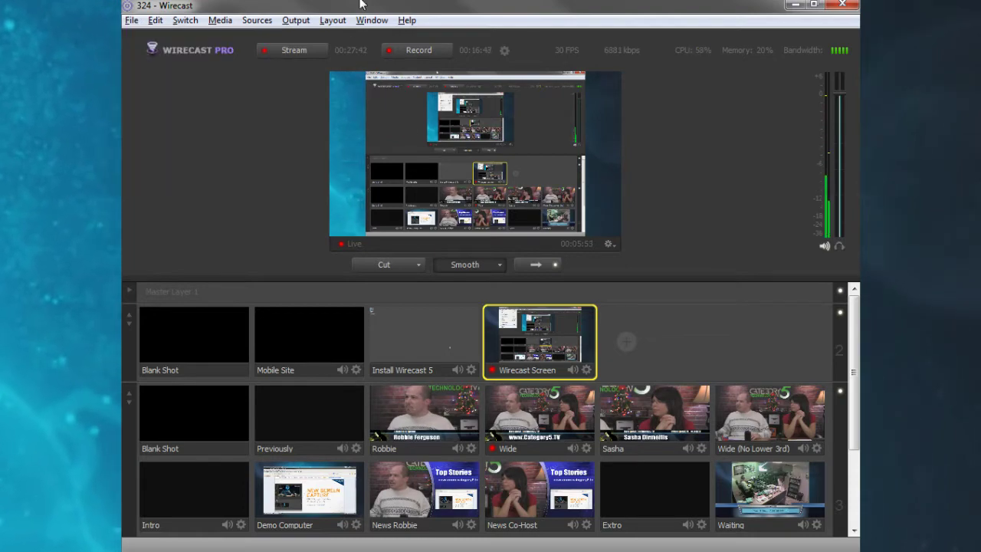
# - Switch layer 2 to its blank shot and bring up the Demo Computer shot in layer 3
pyautogui.click(212, 341)
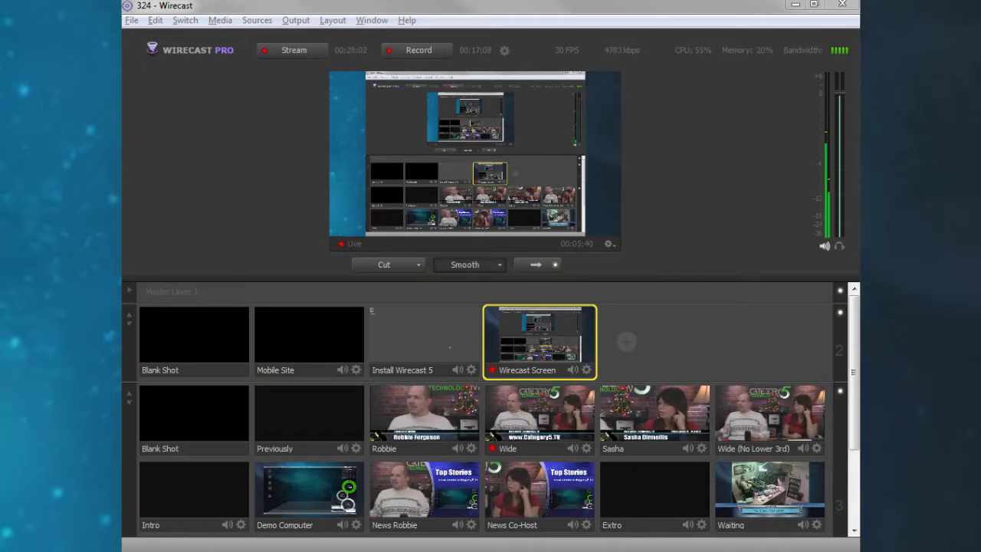
pyautogui.click(303, 484)
pyautogui.click(201, 316)
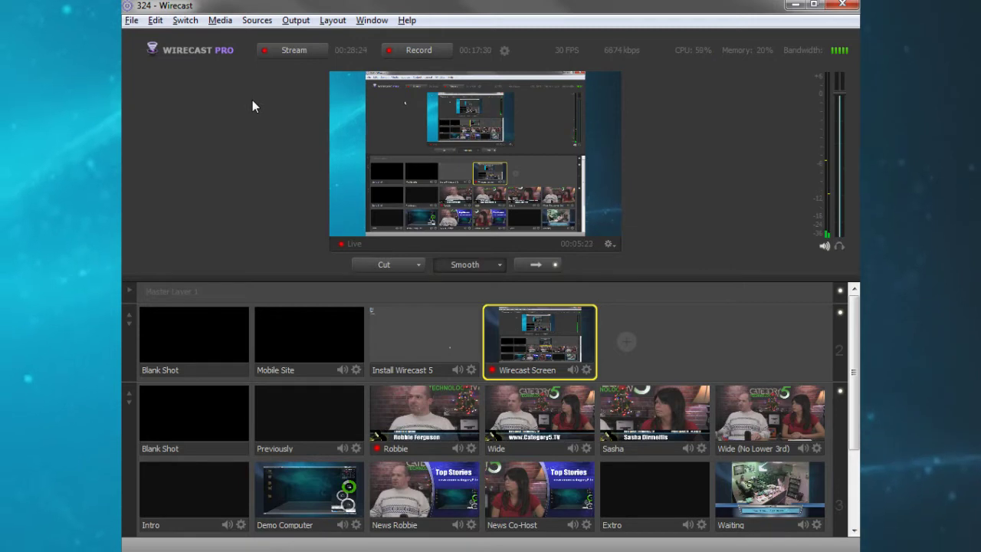
# - Show the Preview pane beside the live output, and hide it again
pyautogui.click(331, 21)
pyautogui.click(330, 35)
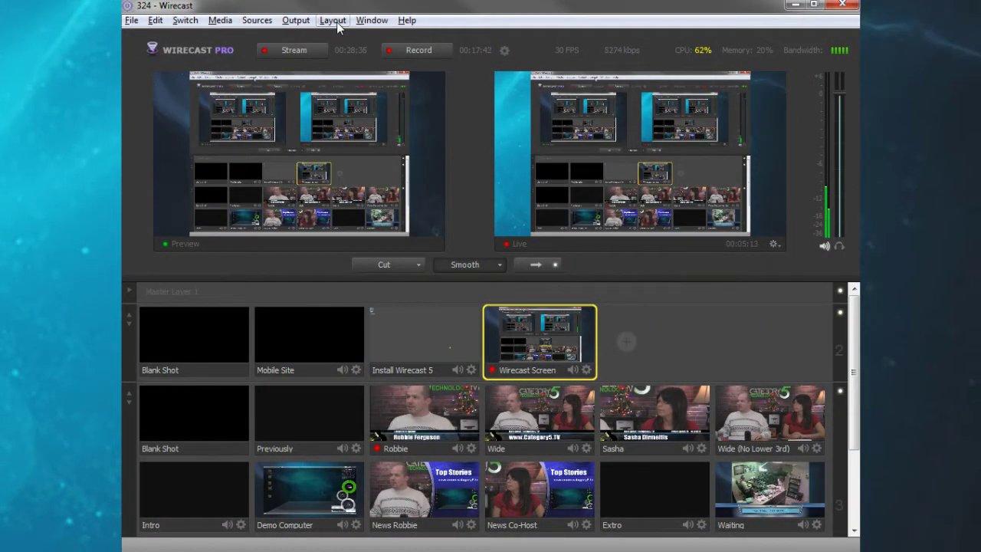
pyautogui.click(298, 21)
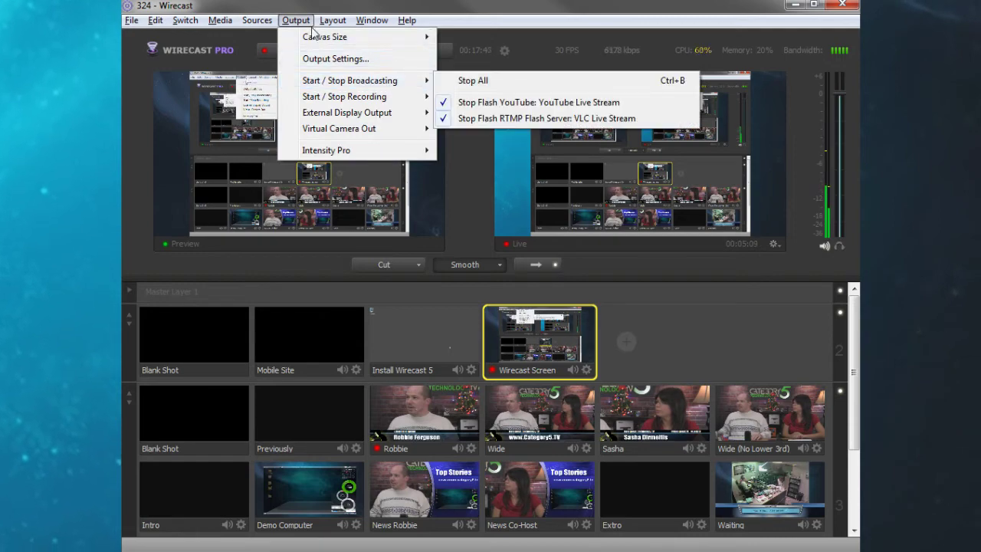
pyautogui.moveTo(331, 22)
pyautogui.click(339, 37)
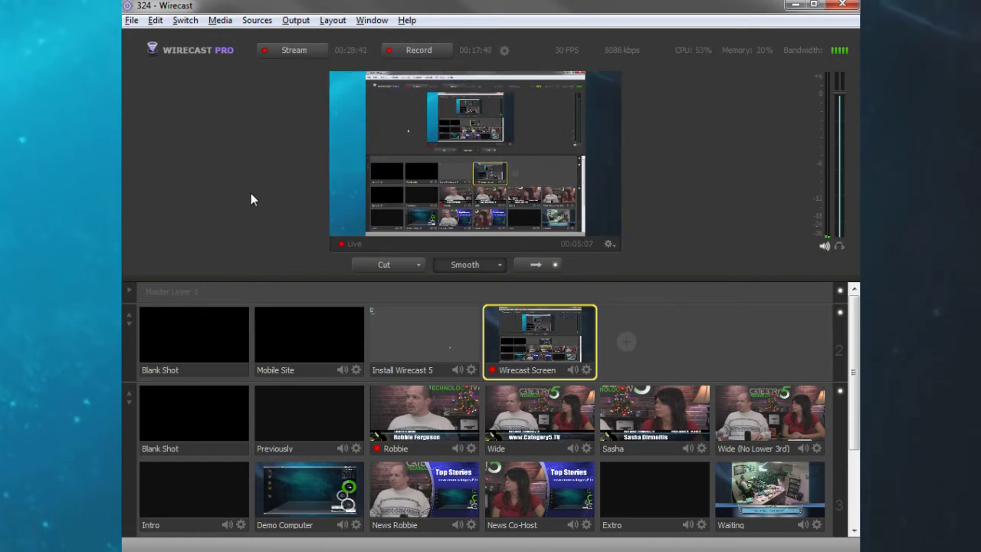
# - Take the Wirecast Screen shot off the live output by switching layer 2 to its blank shot
pyautogui.click(184, 350)
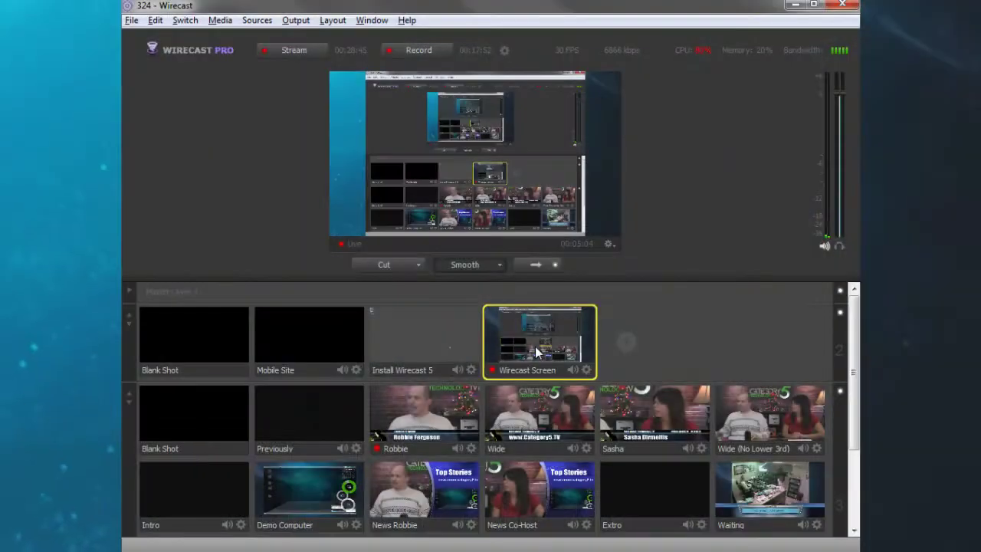
pyautogui.click(209, 340)
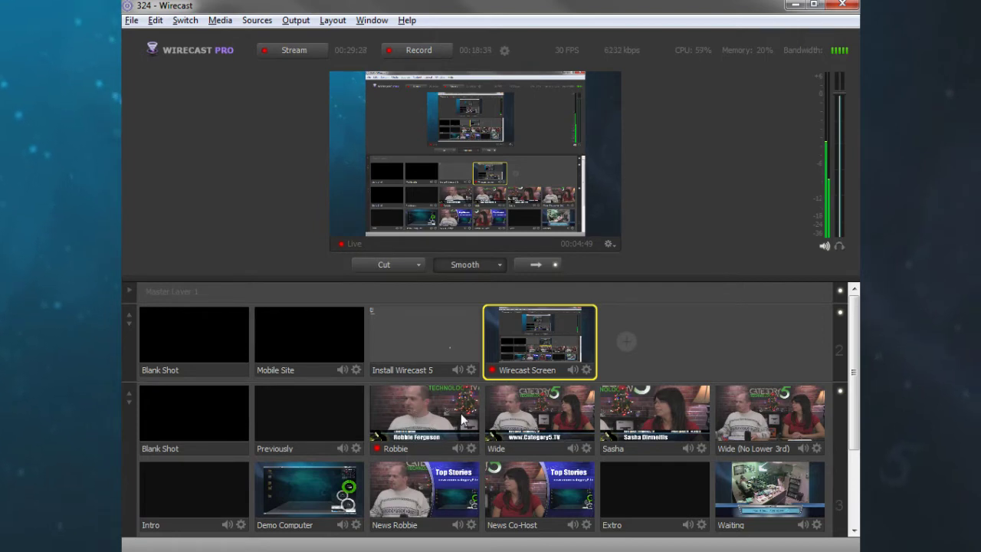
# - Open the host's close-up shot in layer 3 for editing and view its Intensity Pro_1 source
pyautogui.doubleClick(424, 413)
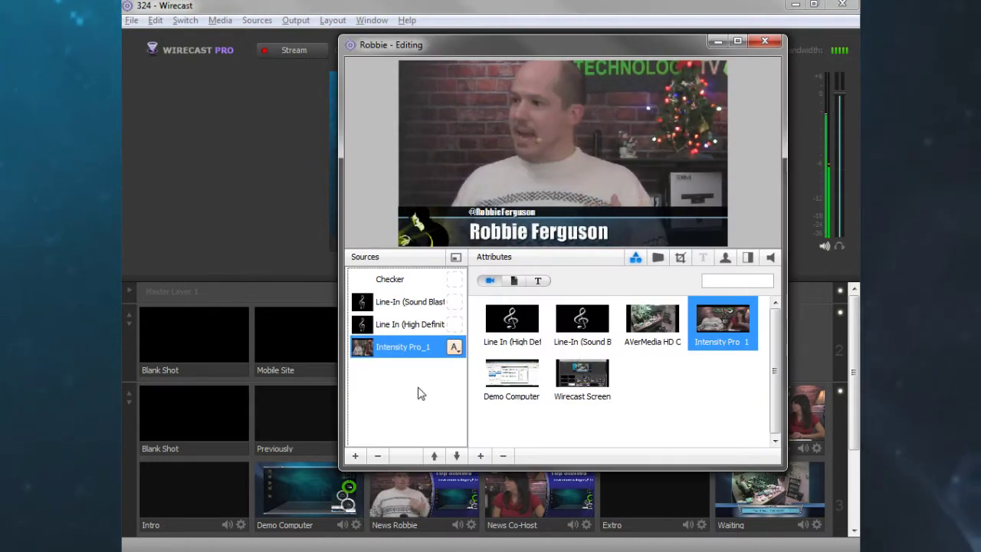
pyautogui.click(364, 349)
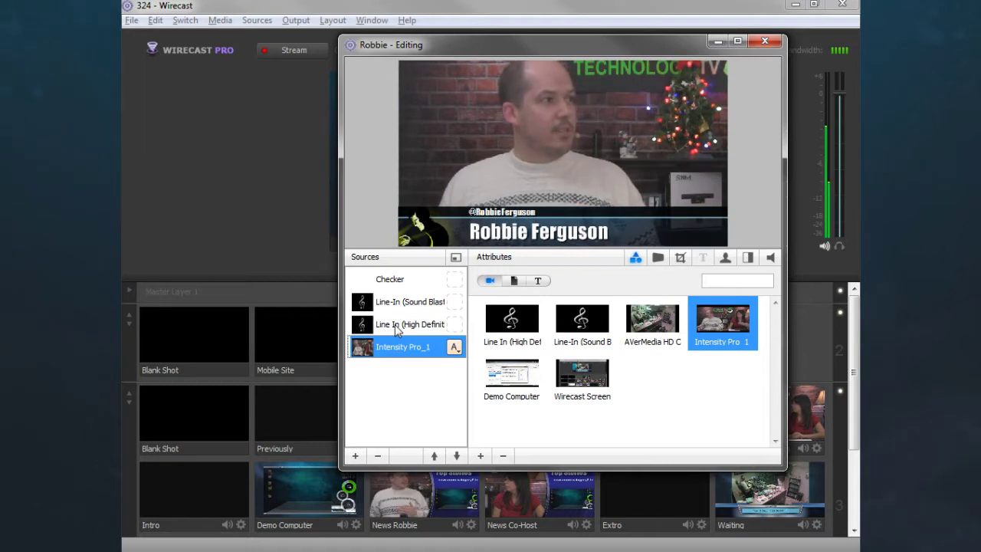
pyautogui.moveTo(570, 49); pyautogui.dragTo(475, 74)
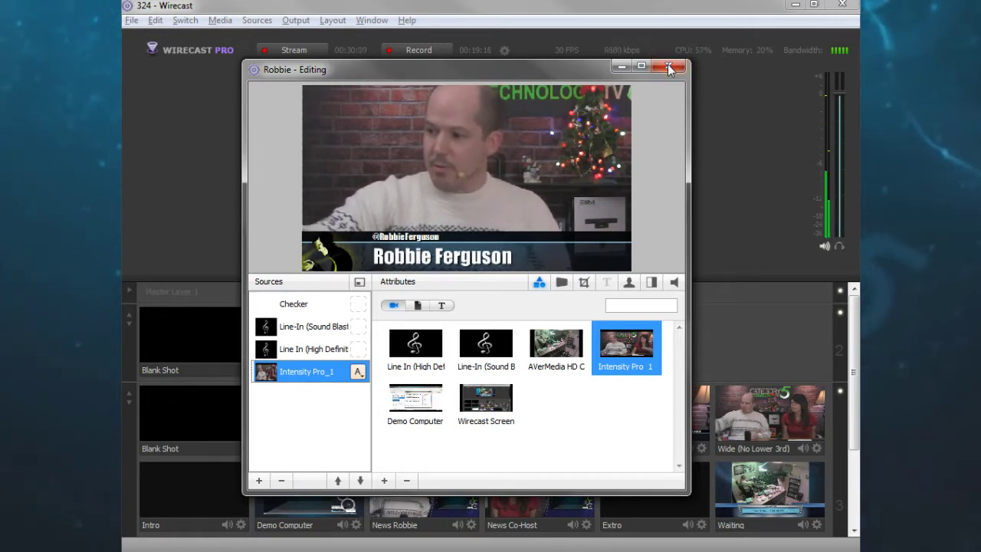
# - Try "Hello there." as line 2 of the shot's Checker title, and restore the host's full name
pyautogui.click(296, 306)
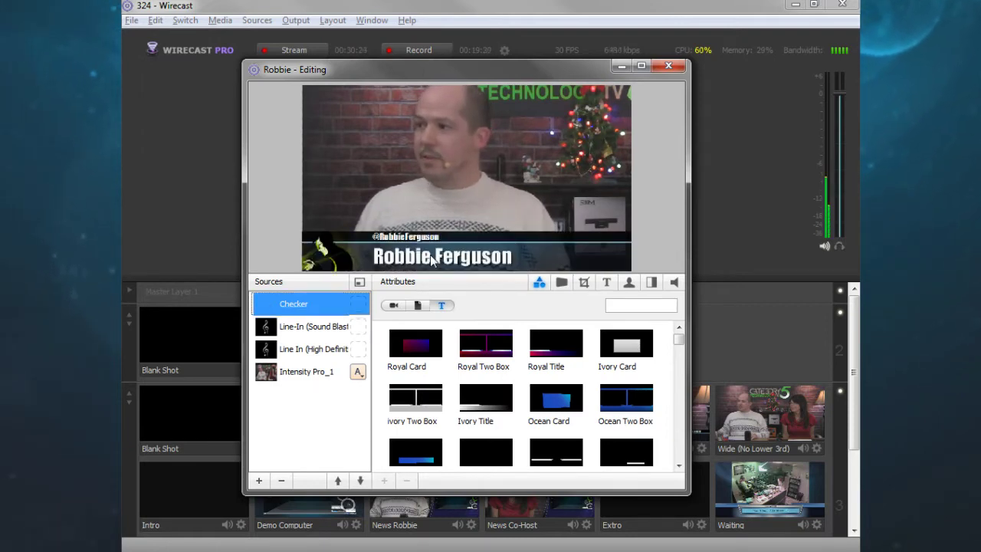
pyautogui.click(608, 283)
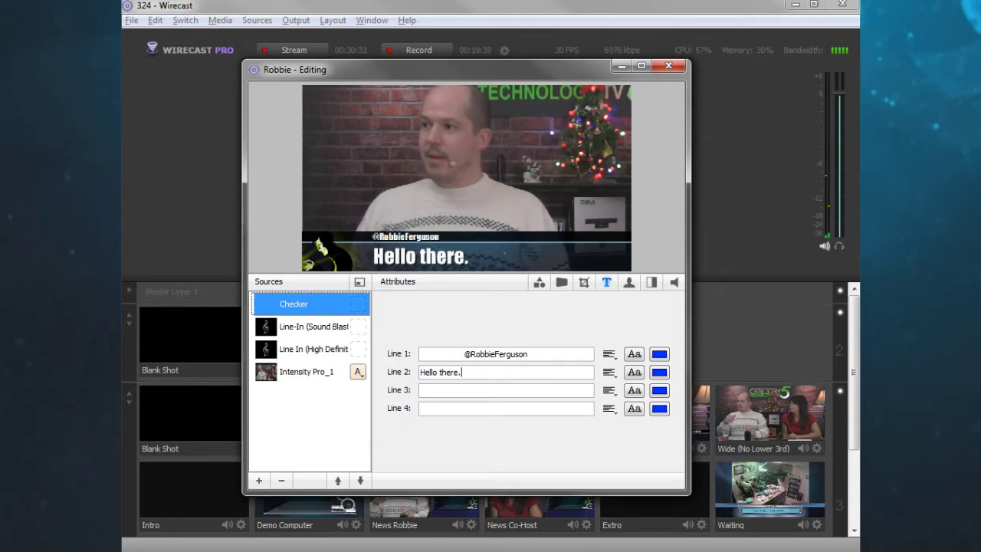
pyautogui.hotkey('ctrl', 'a')
pyautogui.write('Robbie Ferguson')
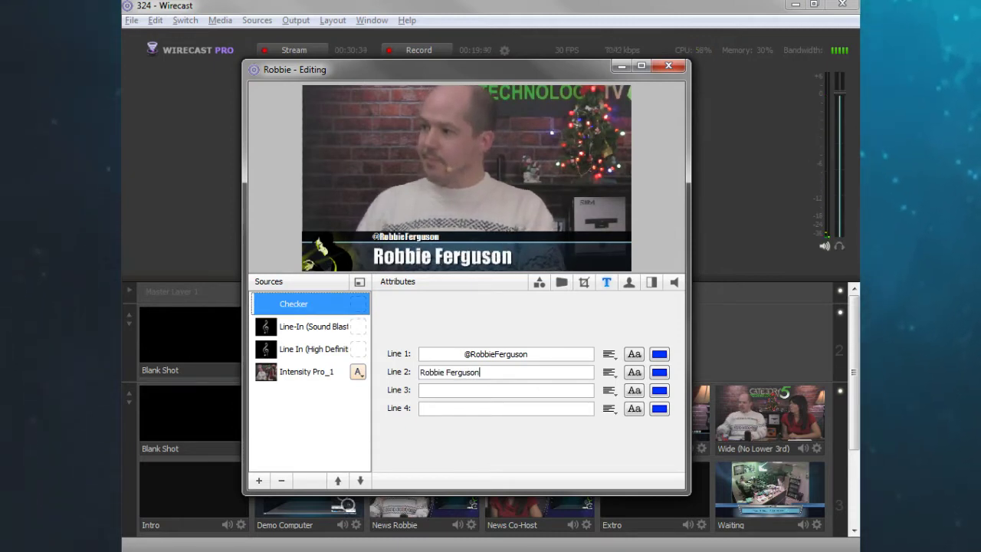
# - Close the shot editor and return layer 2 to its blank shot
pyautogui.click(675, 67)
pyautogui.click(217, 347)
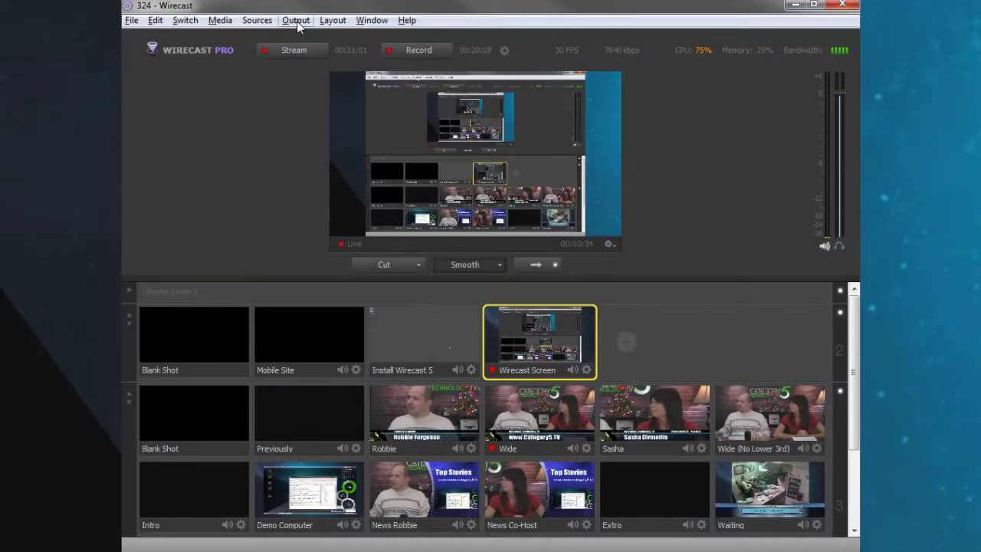
# - Review the Virtual Camera Out options, and switch to butt to check its stream status before minimizing it
pyautogui.click(295, 20)
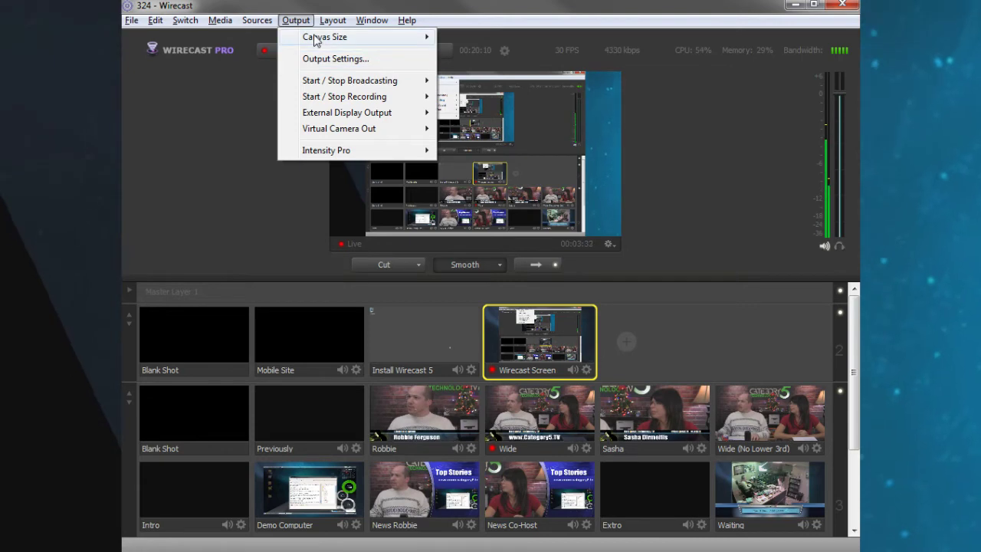
pyautogui.moveTo(319, 135)
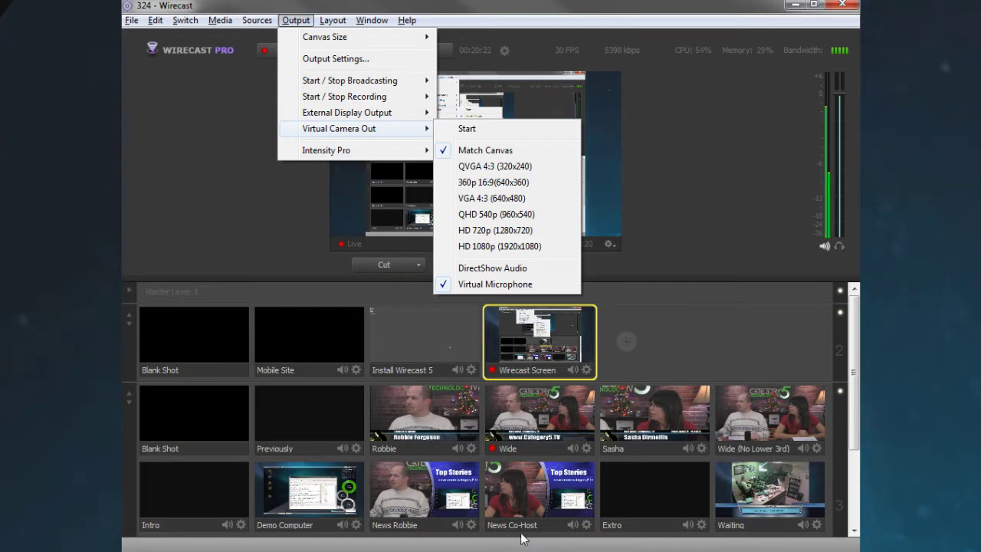
pyautogui.moveTo(440, 547)
pyautogui.click(407, 541)
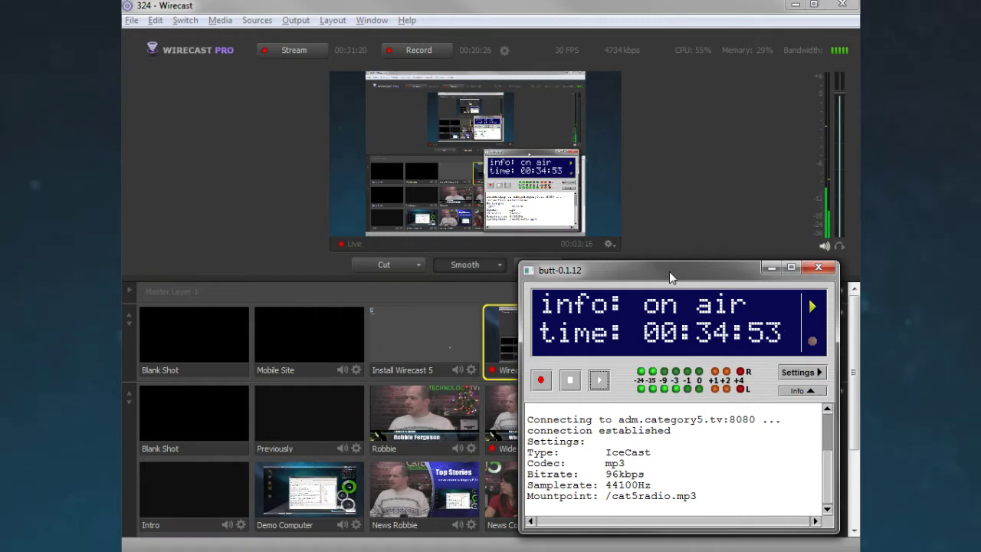
pyautogui.click(771, 268)
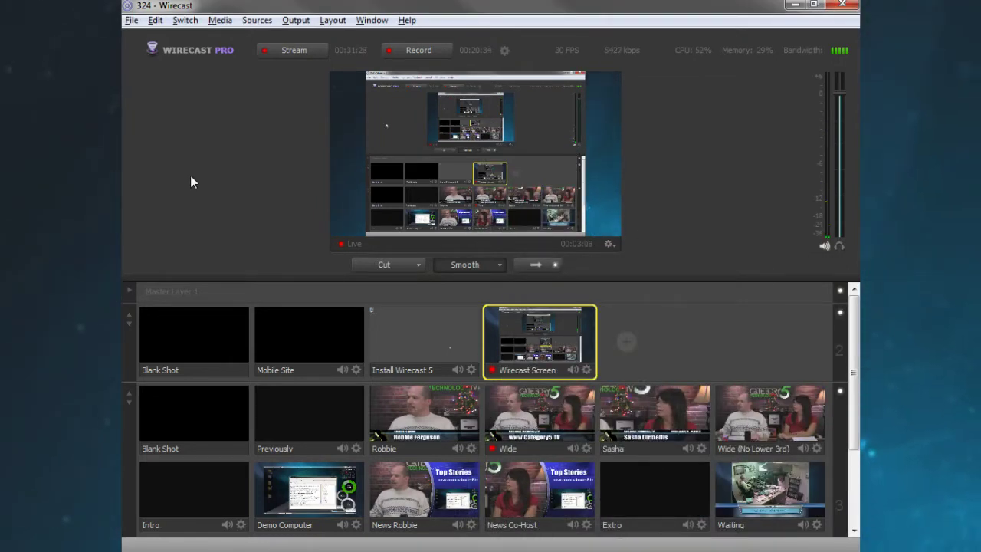
# - Open the source settings, examine the Demo Computer presenter's configuration, and close them
pyautogui.click(333, 21)
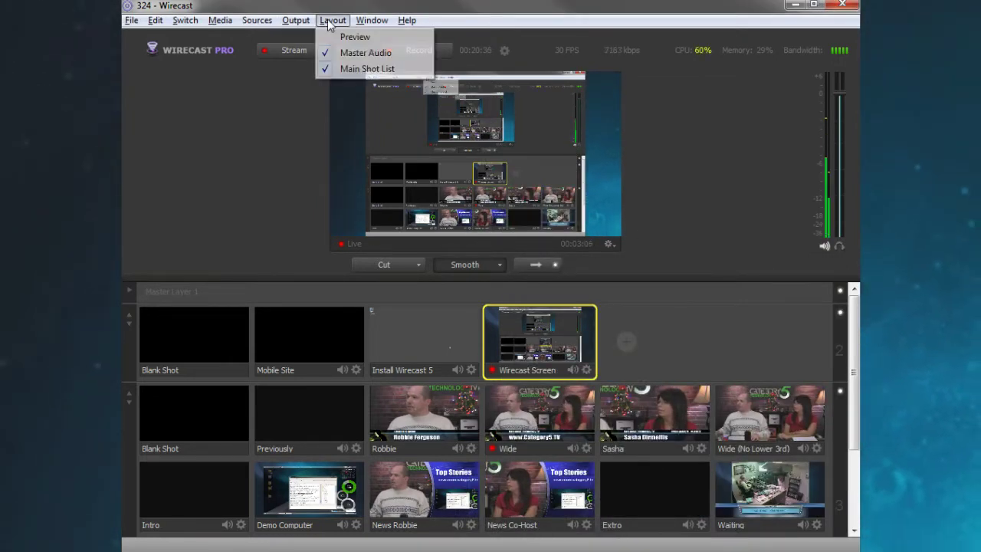
pyautogui.moveTo(373, 23)
pyautogui.moveTo(256, 21)
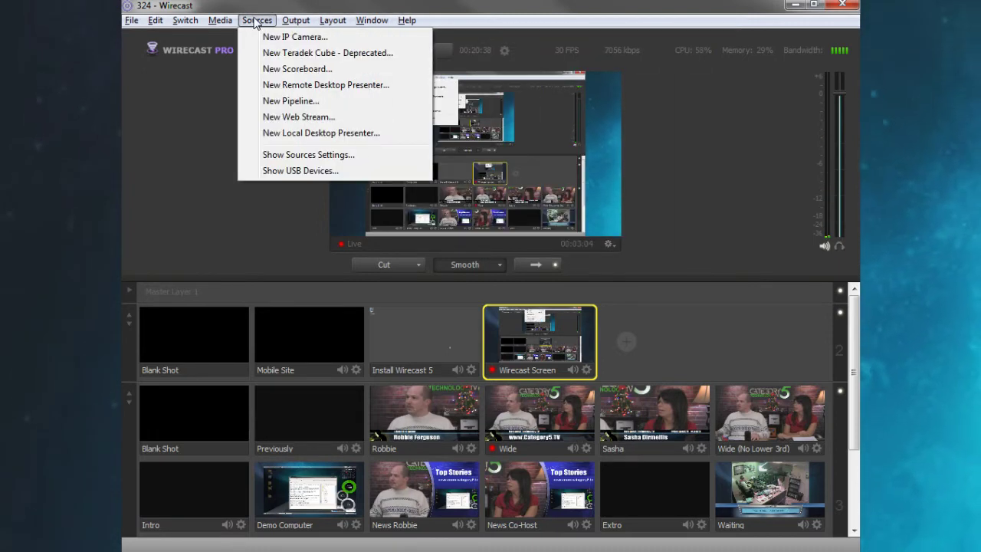
pyautogui.click(281, 156)
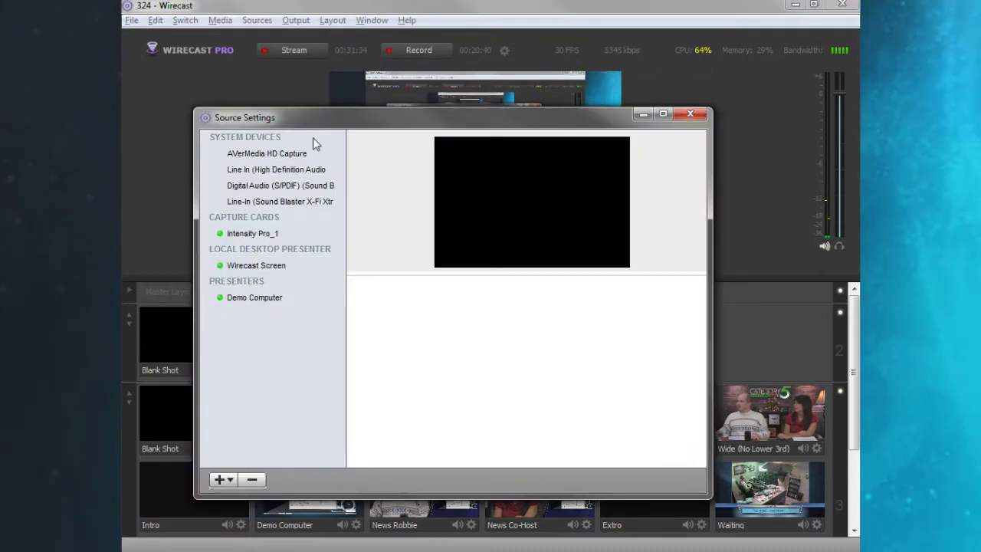
pyautogui.click(258, 303)
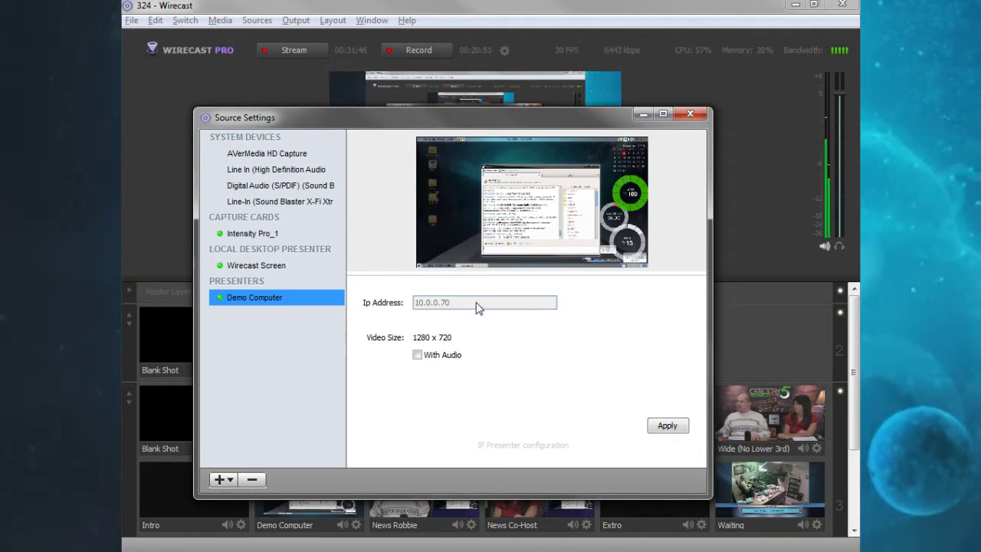
pyautogui.moveTo(482, 123); pyautogui.dragTo(482, 81)
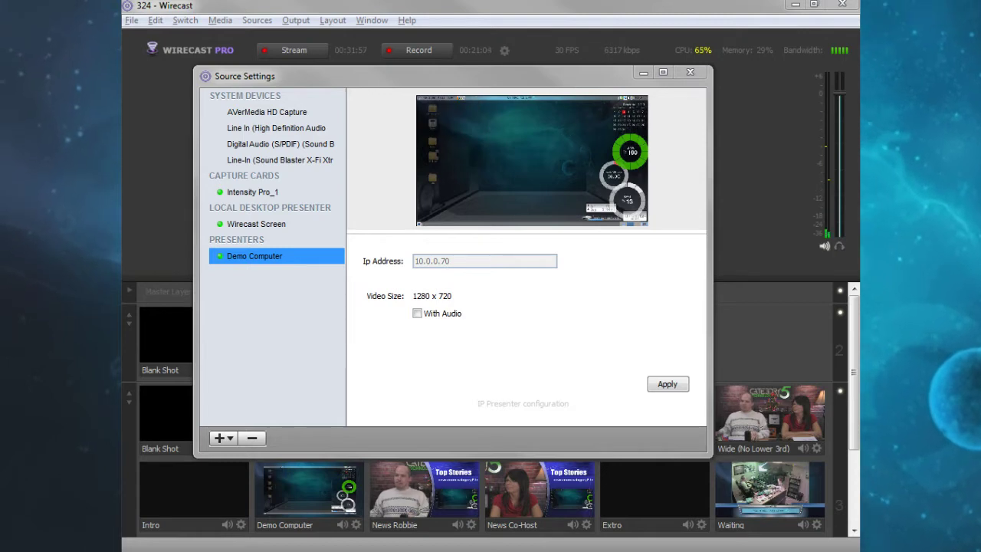
pyautogui.click(690, 73)
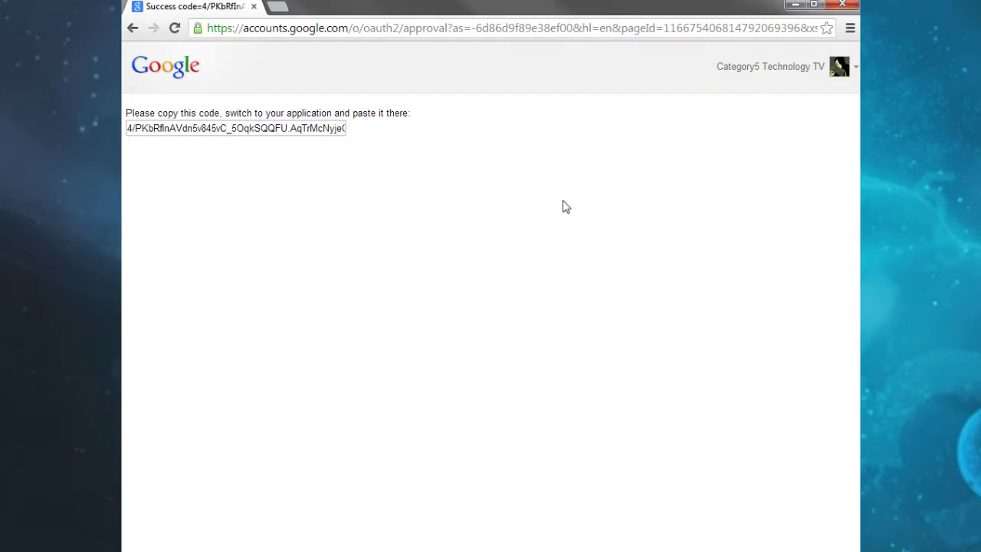
# - Minimize the browser window and switch layer 2 to the blank shot, removing the Wirecast Screen shot
pyautogui.click(795, 5)
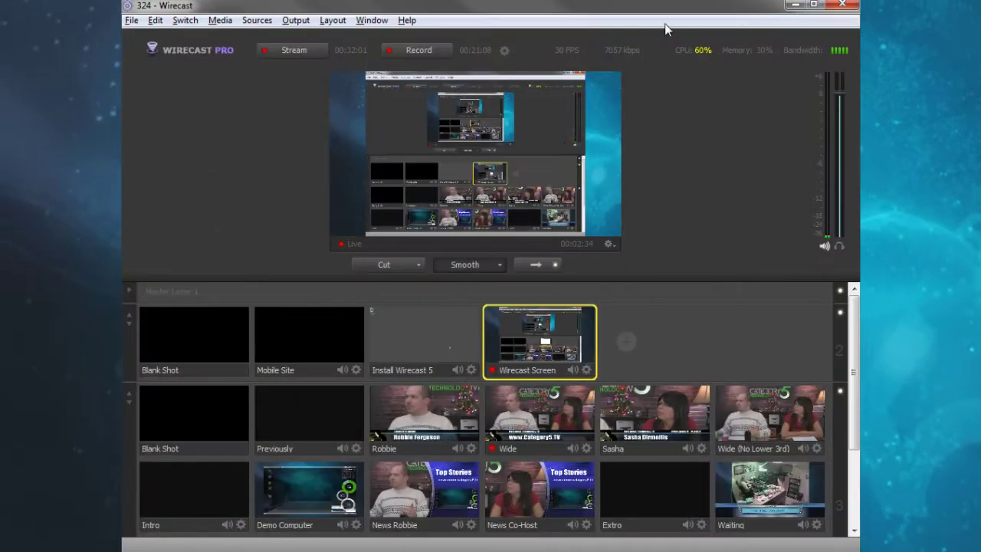
pyautogui.click(188, 330)
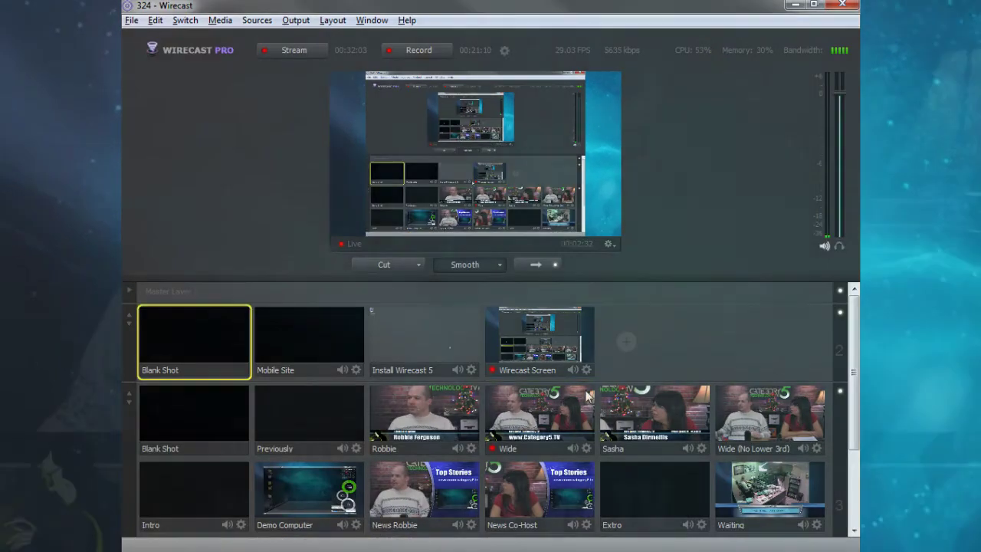